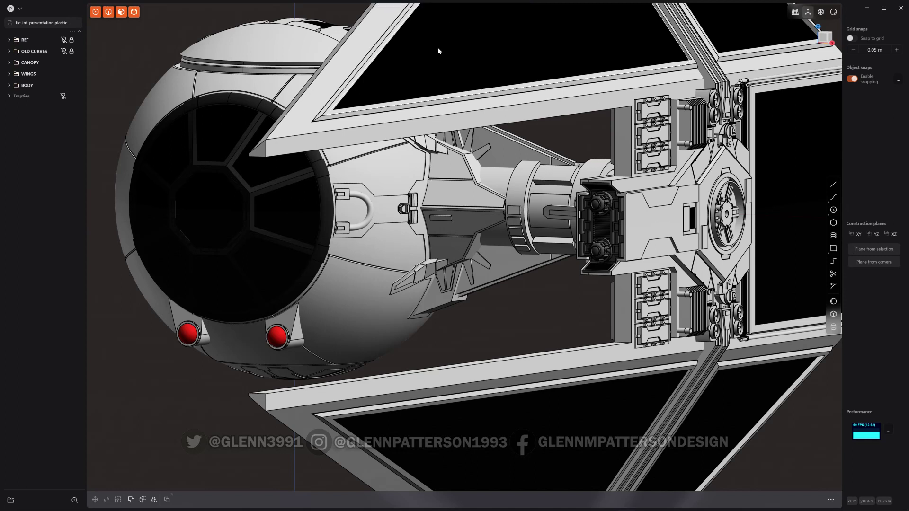
pyautogui.moveTo(463, 210); pyautogui.dragTo(505, 215, button='middle')
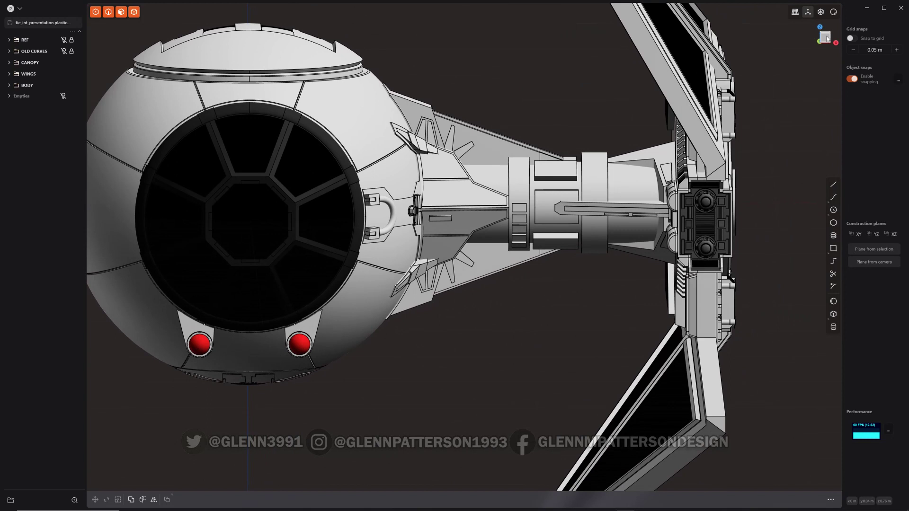
pyautogui.click(825, 37)
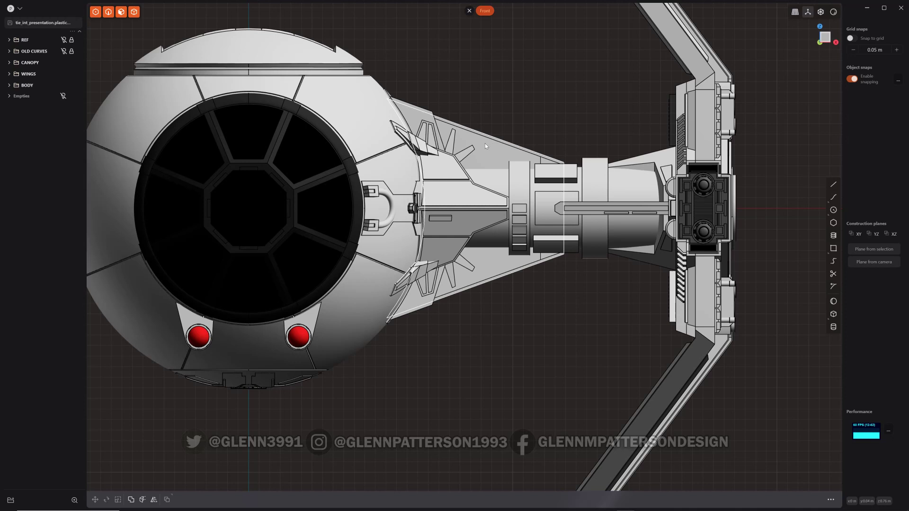
pyautogui.moveTo(485, 143); pyautogui.dragTo(322, 101, button='middle')
pyautogui.moveTo(495, 127); pyautogui.dragTo(493, 116, button='middle')
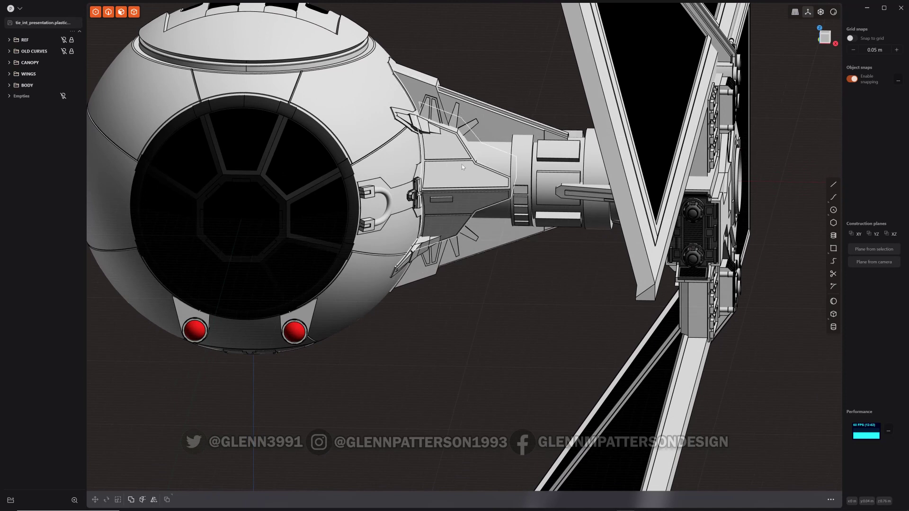
pyautogui.moveTo(454, 177); pyautogui.dragTo(466, 157, button='middle')
# Try Alternative Duplicate on the tapered panel solid beside the cockpit to get its front-view outline, and delete the resulting curve.
pyautogui.click(823, 37)
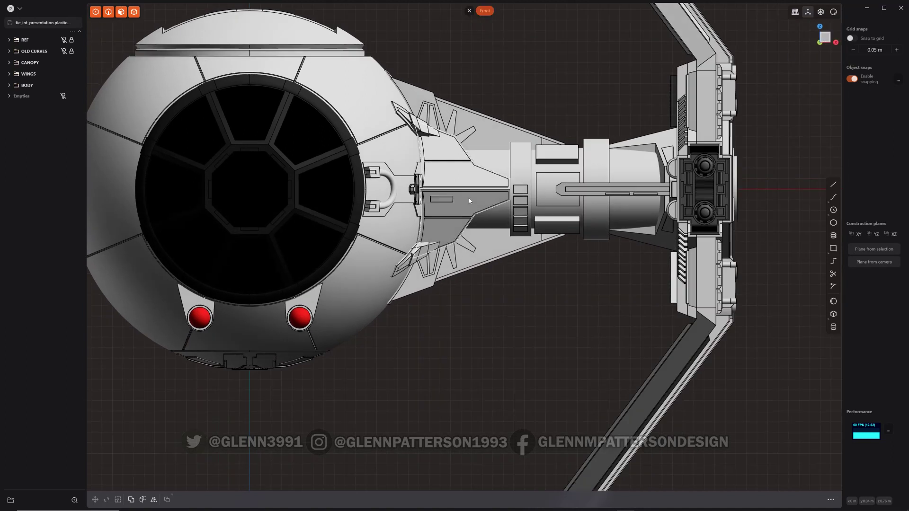
pyautogui.click(469, 204)
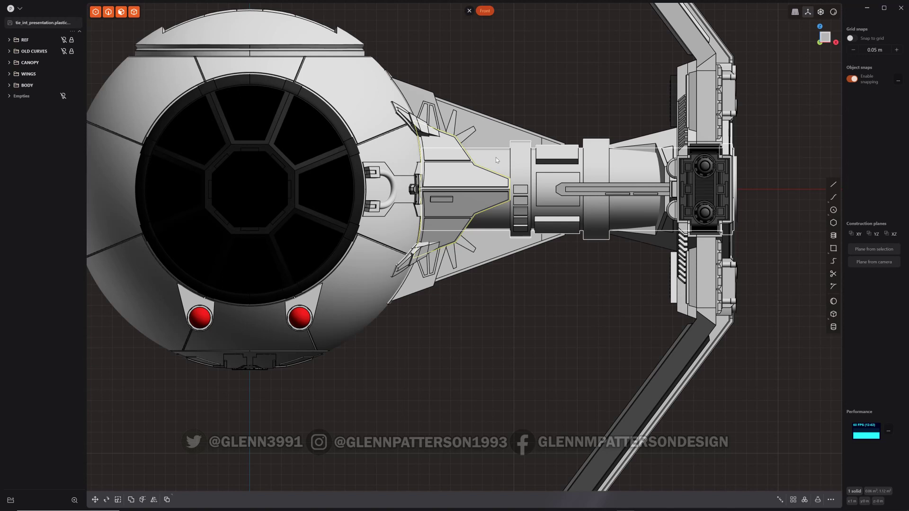
pyautogui.press('g')
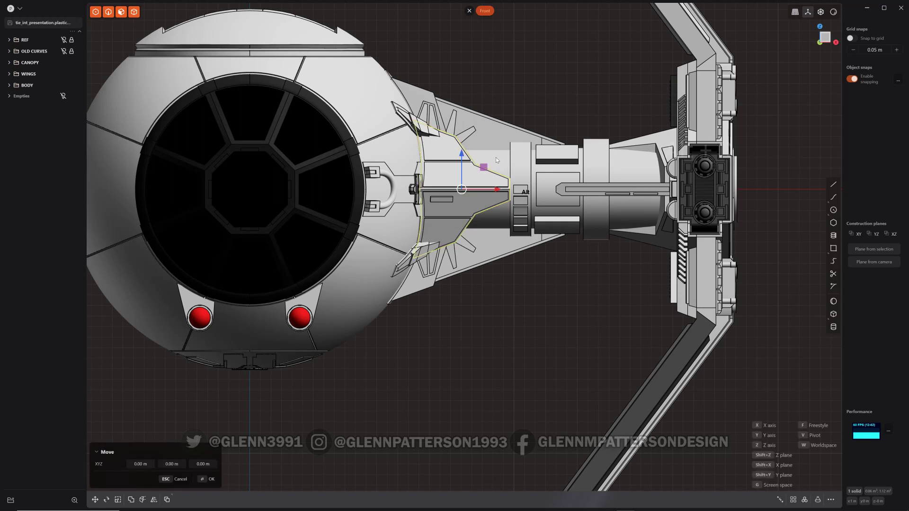
pyautogui.hotkey('alt', 'd')
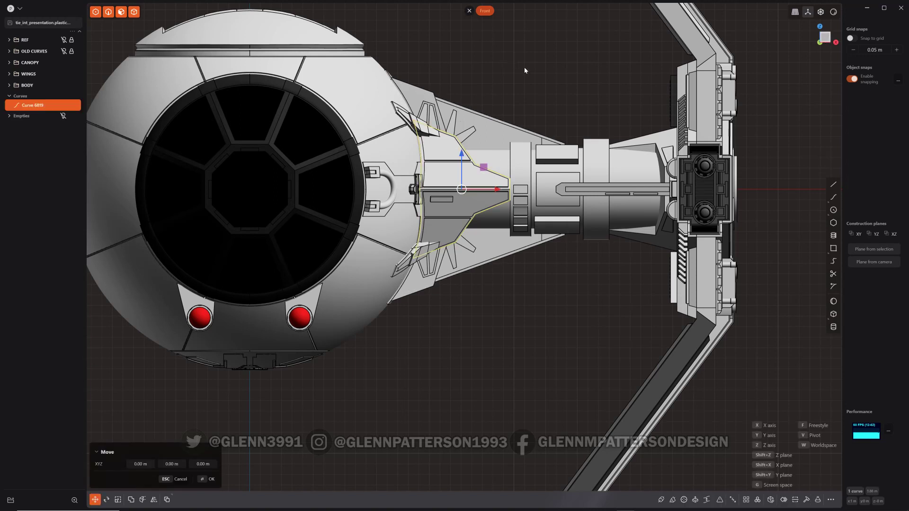
pyautogui.moveTo(525, 71); pyautogui.dragTo(529, 120, button='middle')
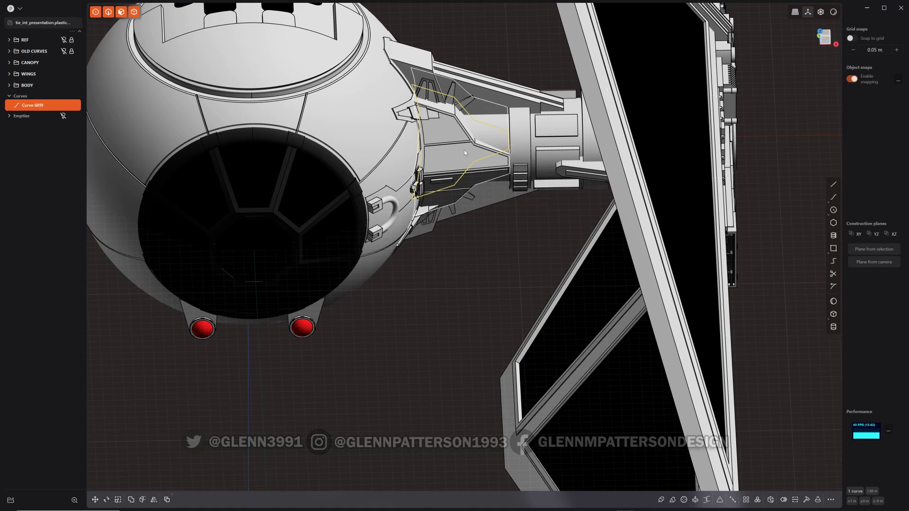
pyautogui.press('x')
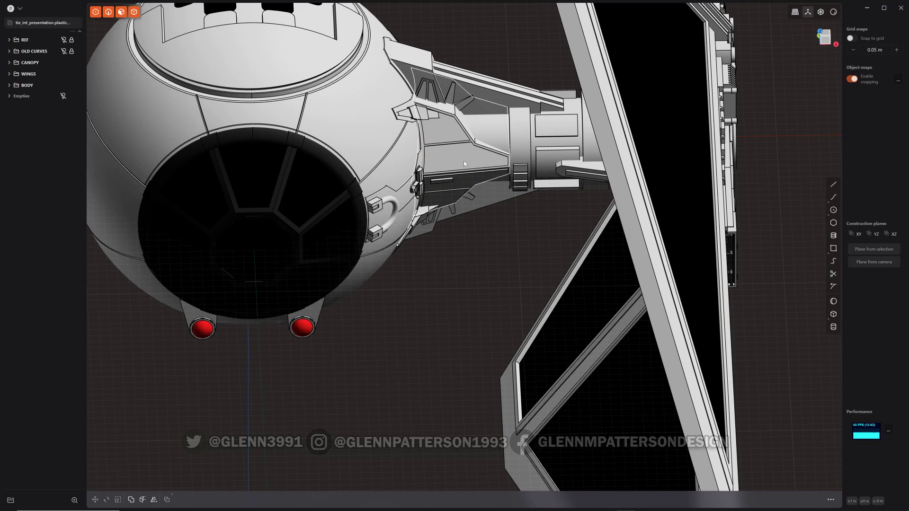
# Try the Create Outline command on the tapered panel solid in front view, and delete the curve after inspecting it from several angles.
pyautogui.click(464, 160)
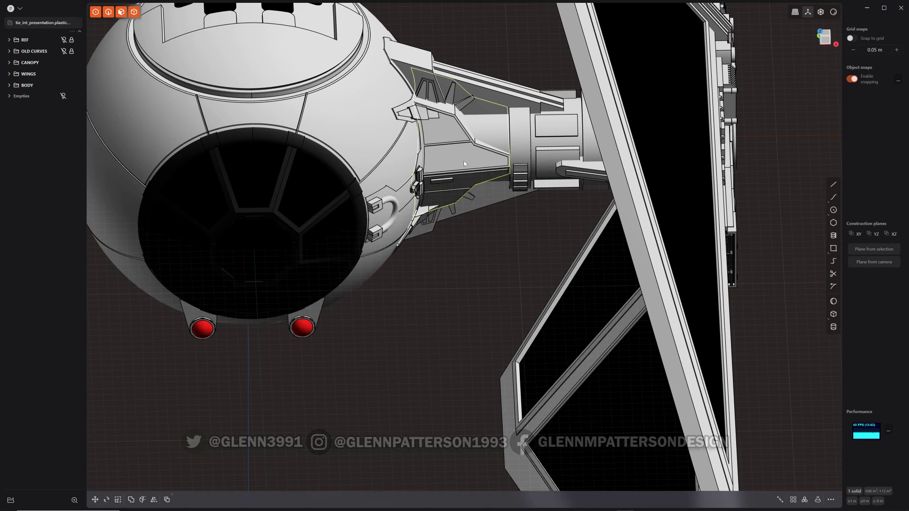
pyautogui.click(825, 41)
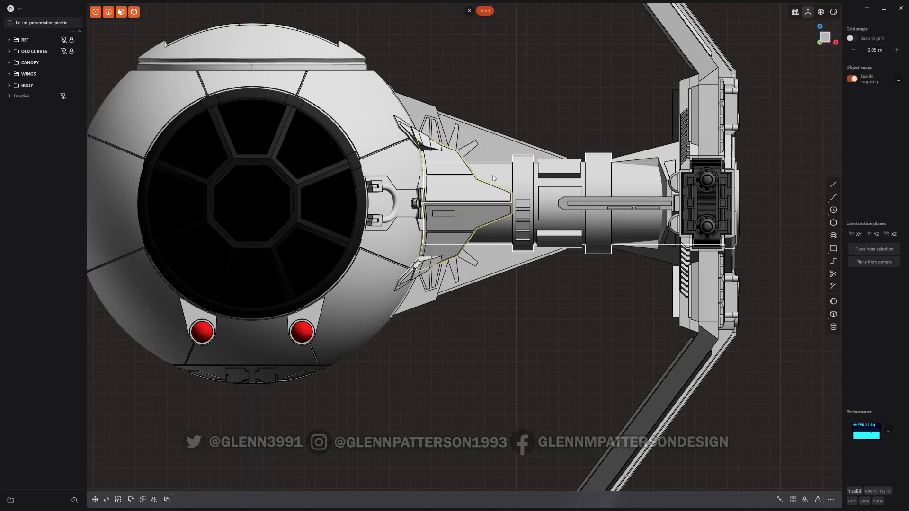
pyautogui.press('f')
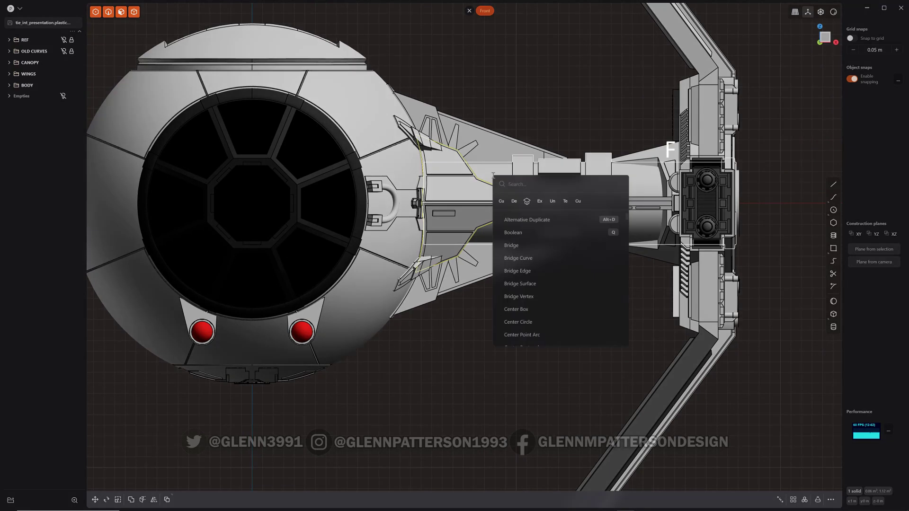
pyautogui.write('OUT')
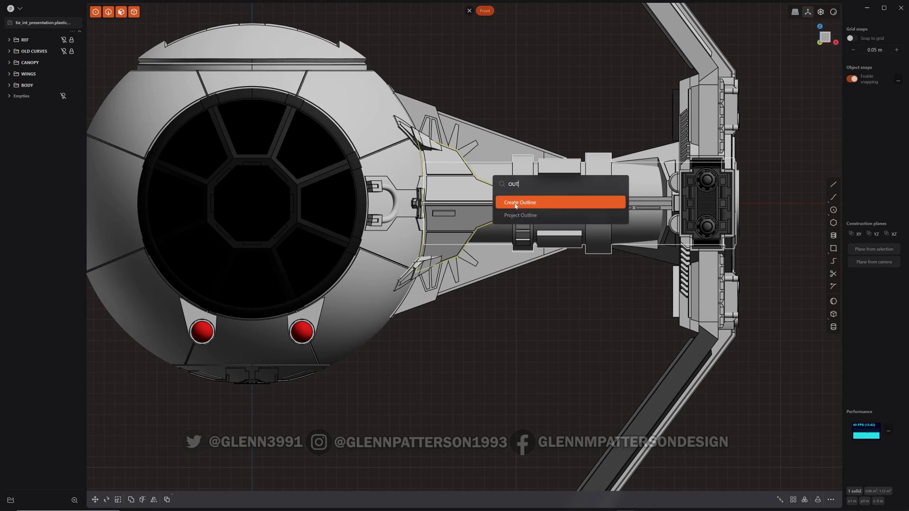
pyautogui.click(515, 203)
pyautogui.press('g')
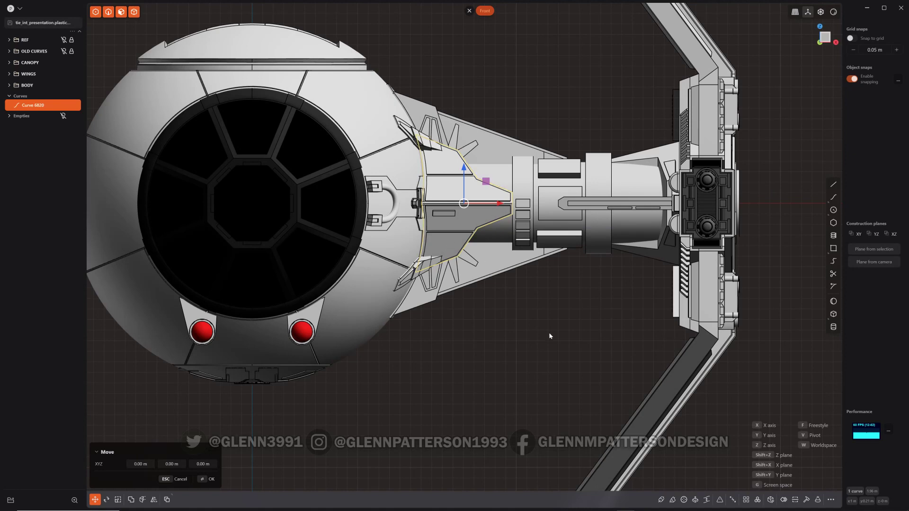
pyautogui.moveTo(489, 321); pyautogui.dragTo(692, 371, button='middle')
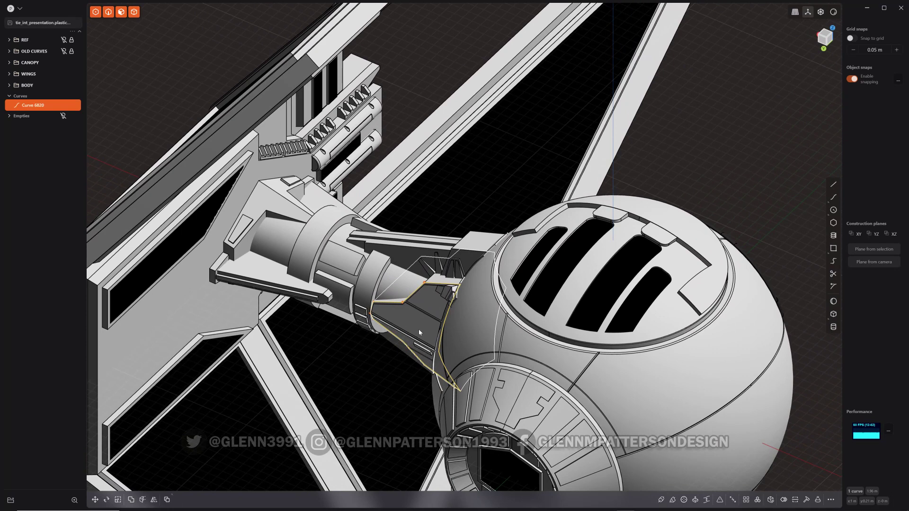
pyautogui.moveTo(419, 332); pyautogui.dragTo(254, 307, button='middle')
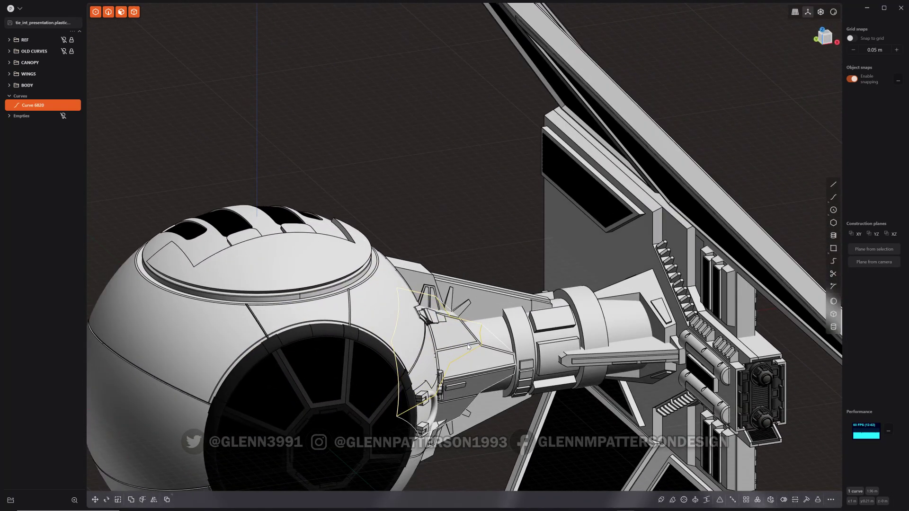
pyautogui.moveTo(471, 315); pyautogui.dragTo(453, 310, button='middle')
pyautogui.click(828, 39)
pyautogui.moveTo(537, 296); pyautogui.dragTo(489, 327, button='middle')
pyautogui.keyDown('shift'); pyautogui.moveTo(417, 234); pyautogui.dragTo(507, 72, button='middle'); pyautogui.keyUp('shift')
pyautogui.moveTo(492, 224); pyautogui.dragTo(514, 219, button='middle')
pyautogui.press('x')
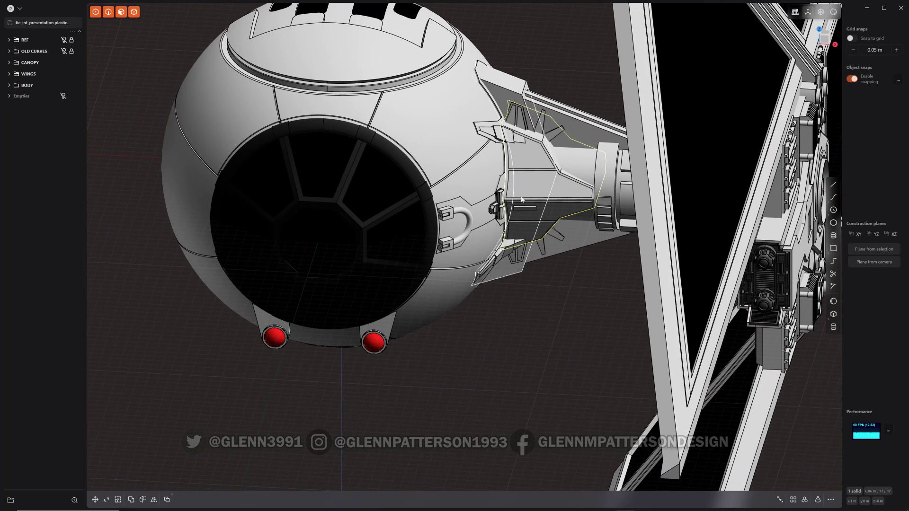
# Try outlining the tapered panel on a temporary construction plane taken from the camera, and delete the resulting curve.
pyautogui.click(870, 264)
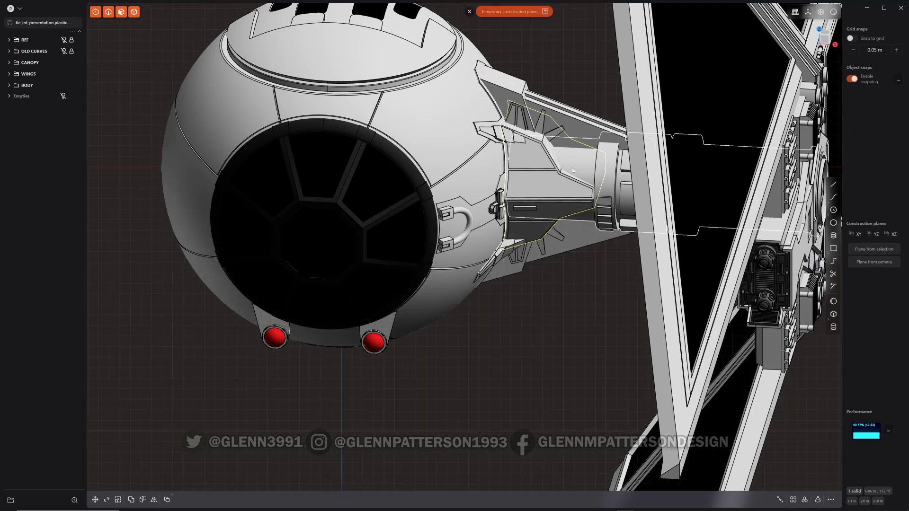
pyautogui.hotkey('alt', 'd')
pyautogui.moveTo(545, 194); pyautogui.dragTo(510, 179, button='middle')
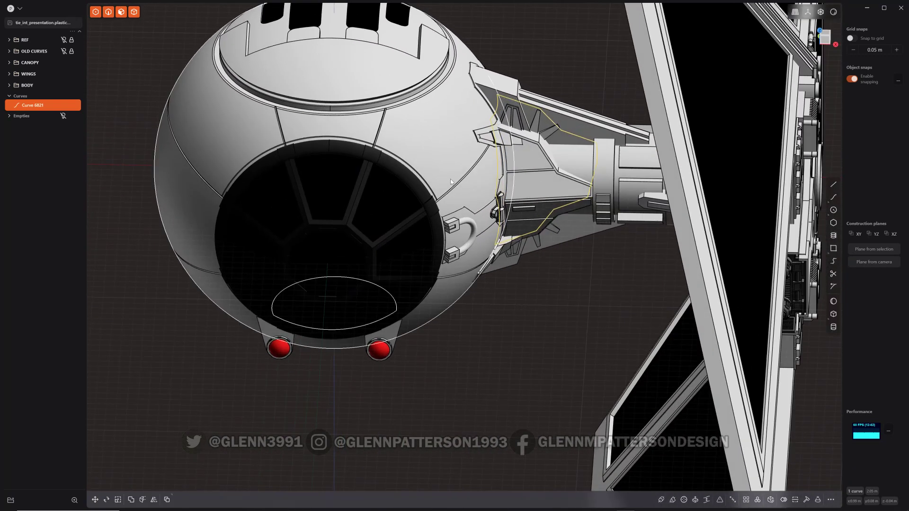
pyautogui.press('x')
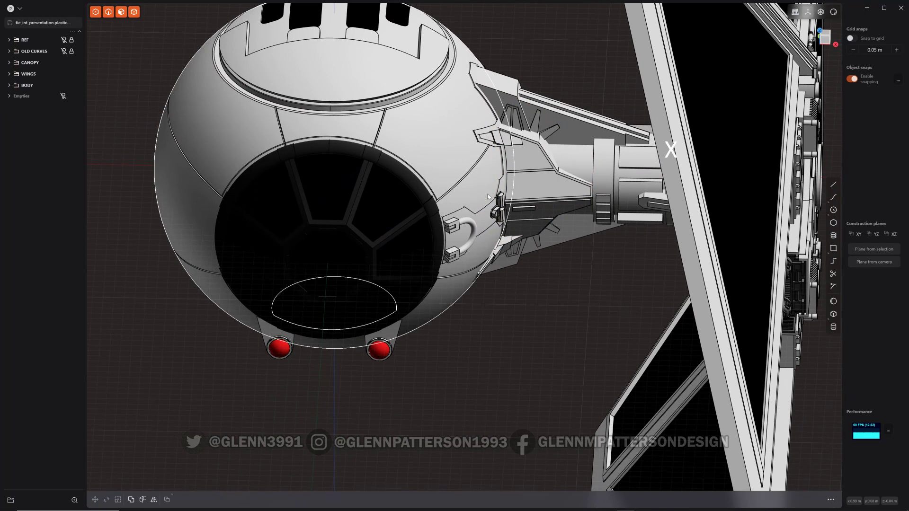
# Create an outline curve of the tapered panel solid from the front view with Alternative Duplicate.
pyautogui.click(827, 41)
pyautogui.click(542, 211)
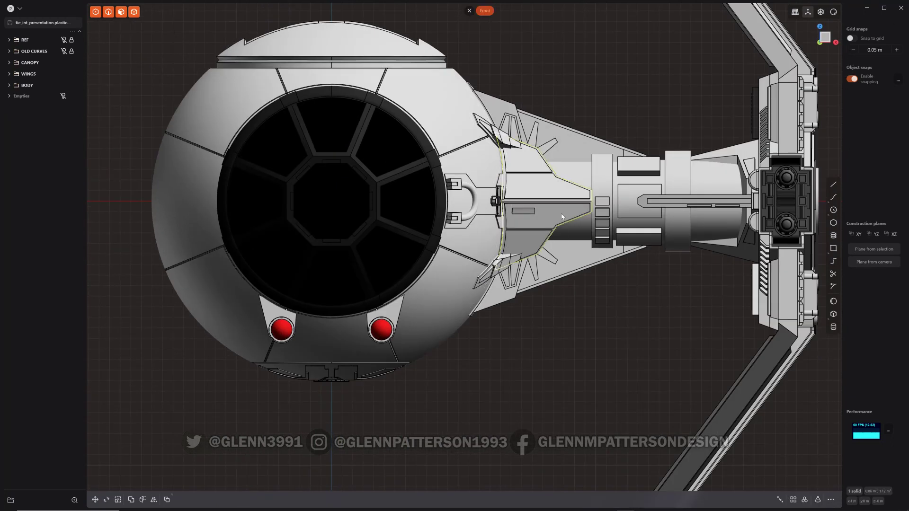
pyautogui.hotkey('alt', 'd')
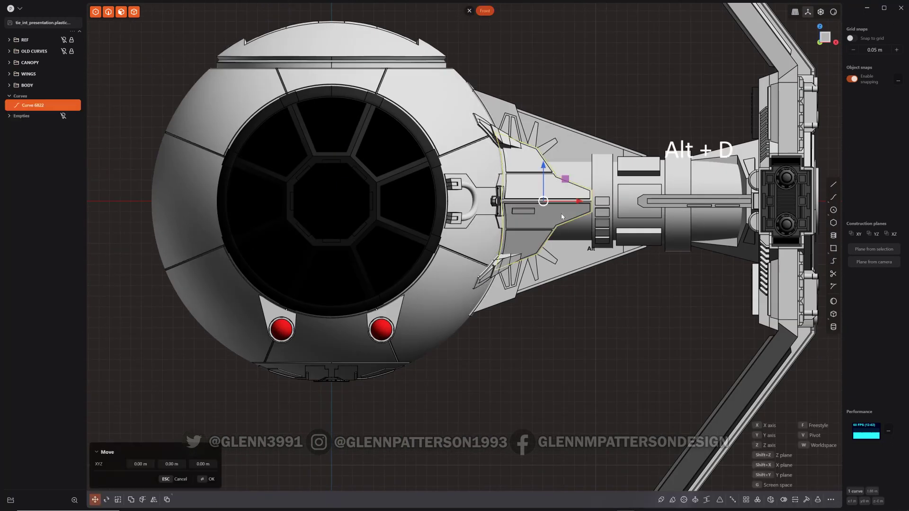
pyautogui.scroll(3, 570, 168)
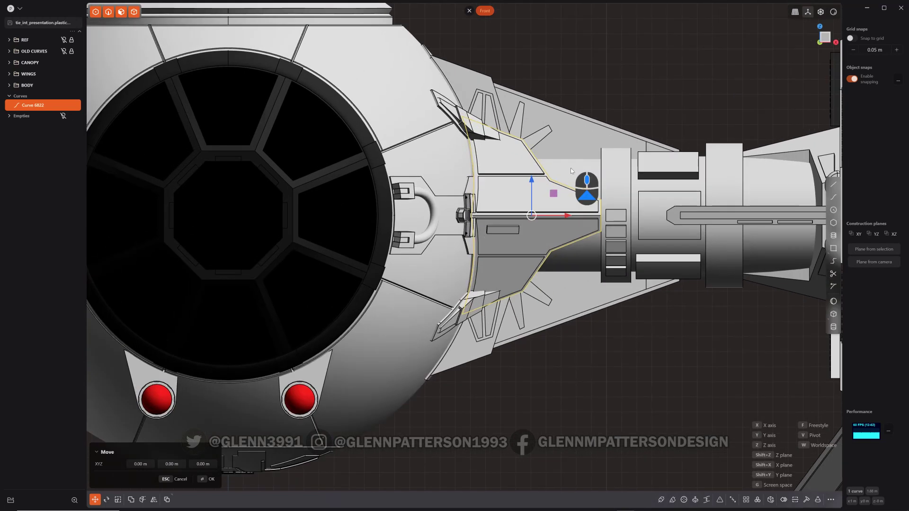
pyautogui.scroll(2, 570, 168)
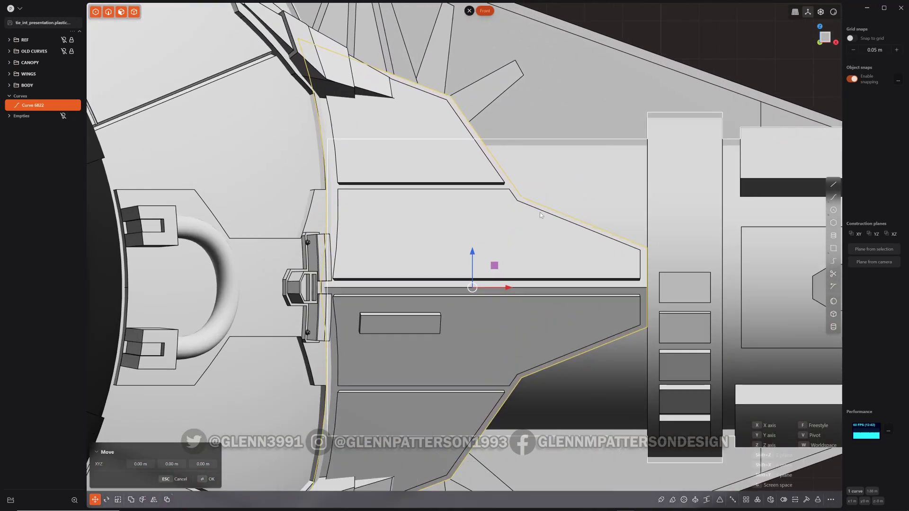
pyautogui.moveTo(535, 220); pyautogui.dragTo(523, 270, button='middle')
pyautogui.scroll(-5, 522, 270)
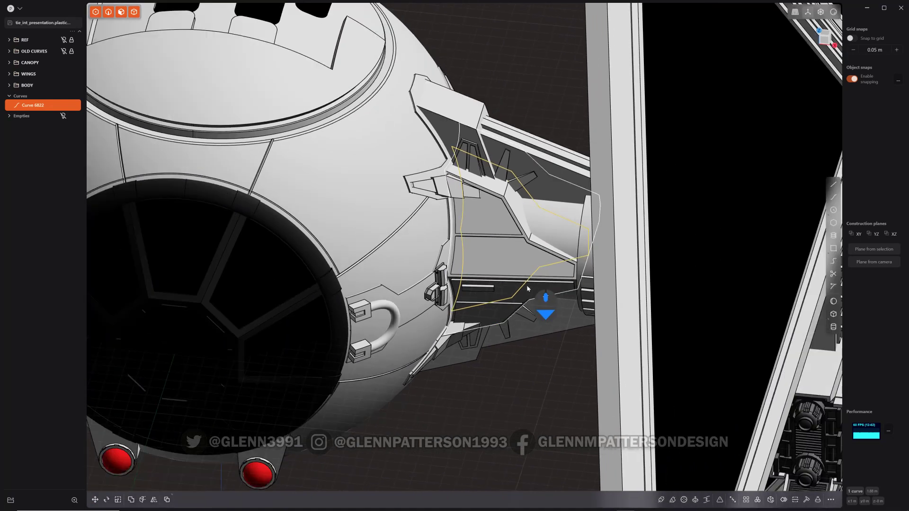
# Move the panel's outline curve about -0.963 m along the Y axis so it sits in front of the model.
pyautogui.press('g')
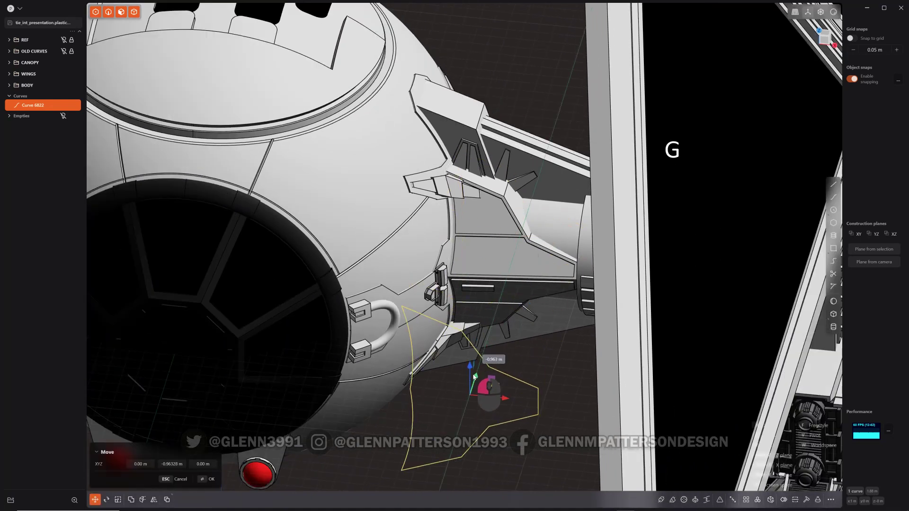
pyautogui.click(524, 351)
pyautogui.moveTo(524, 351); pyautogui.dragTo(696, 160, button='middle')
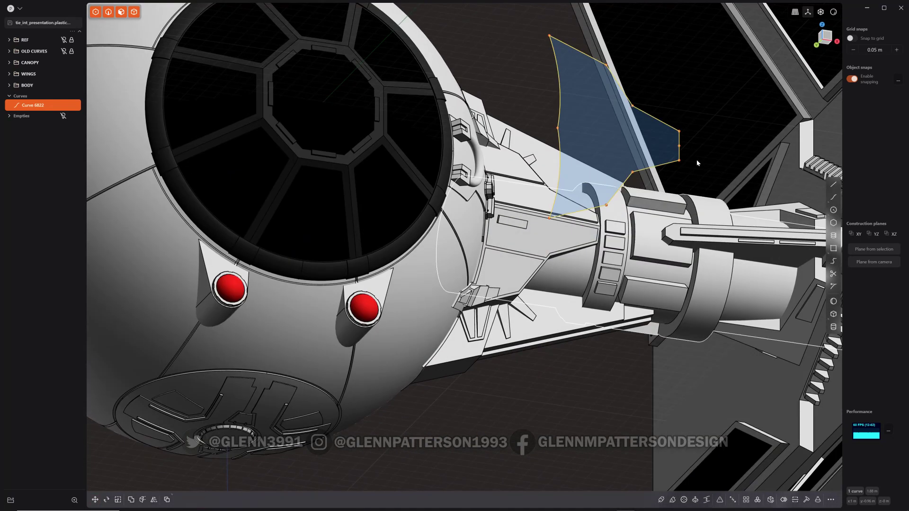
# Draw a corner rectangle in front view from the outline's upper sloped edge to its edge near the boom collar.
pyautogui.click(829, 39)
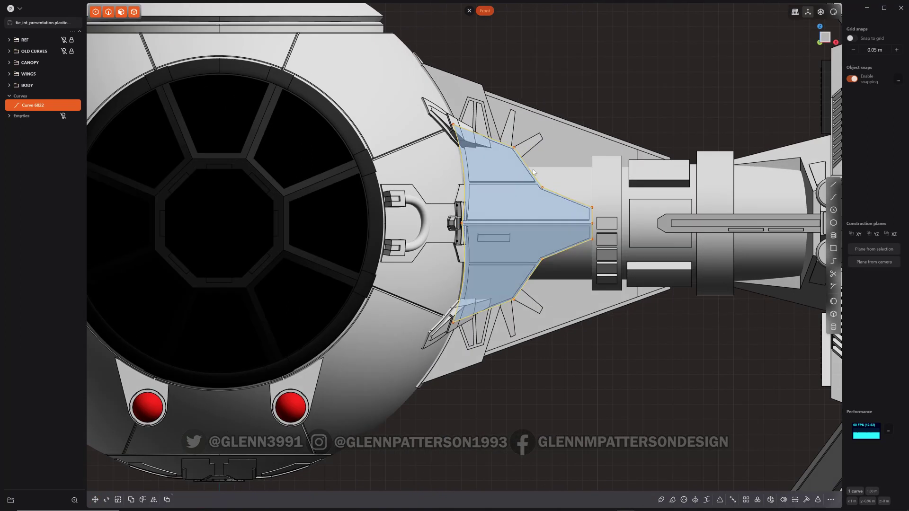
pyautogui.scroll(6, 536, 173)
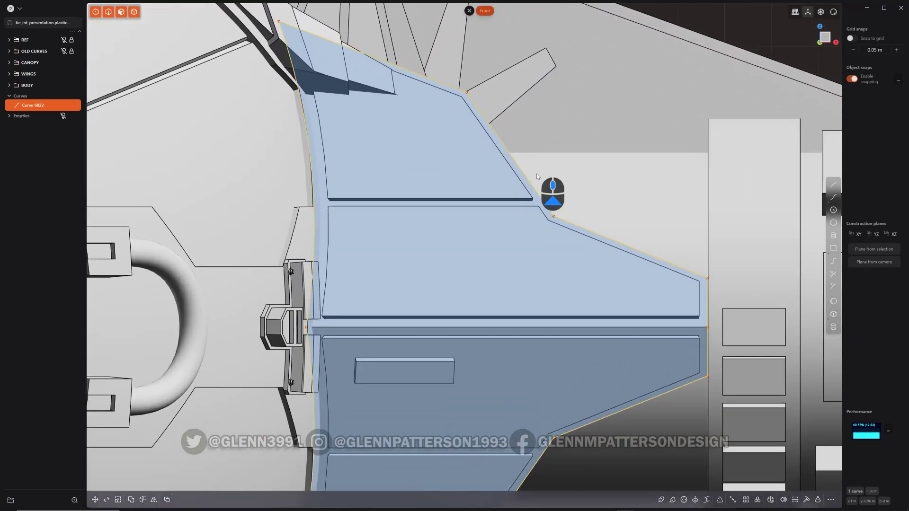
pyautogui.hotkey('shift', 'a')
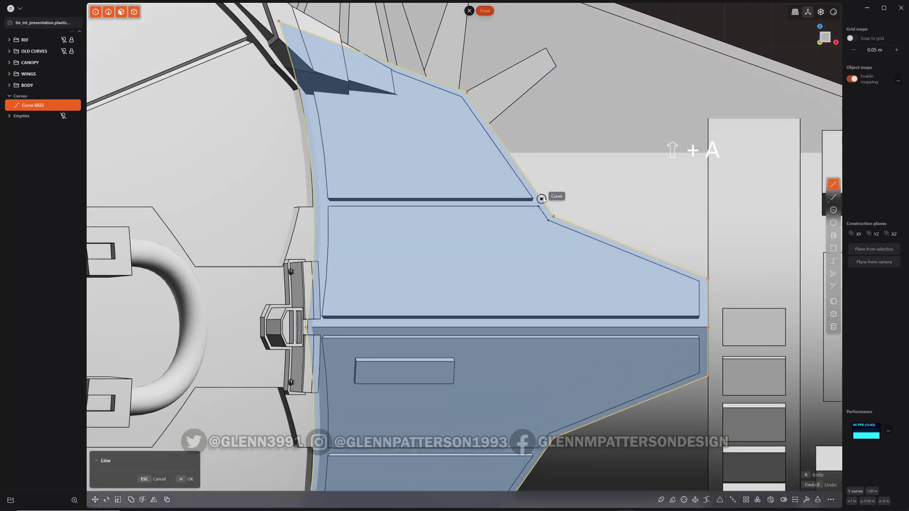
pyautogui.click(833, 248)
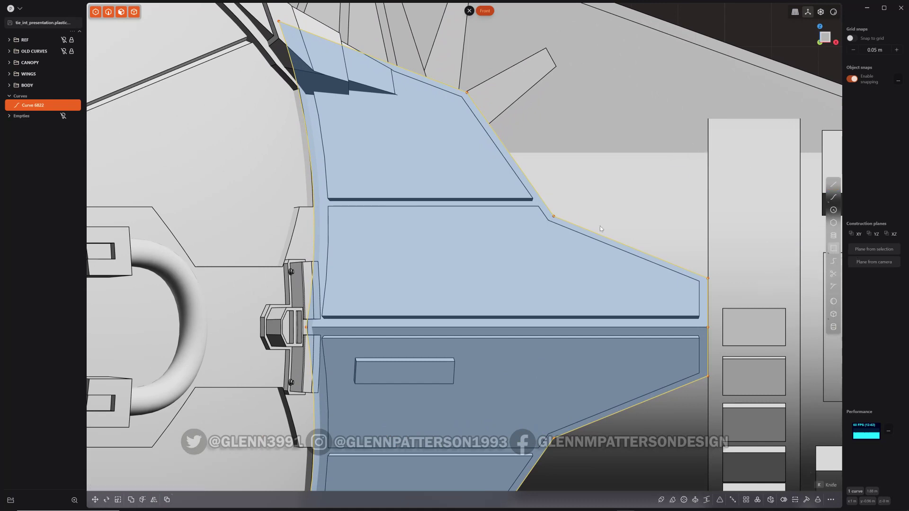
pyautogui.click(544, 202)
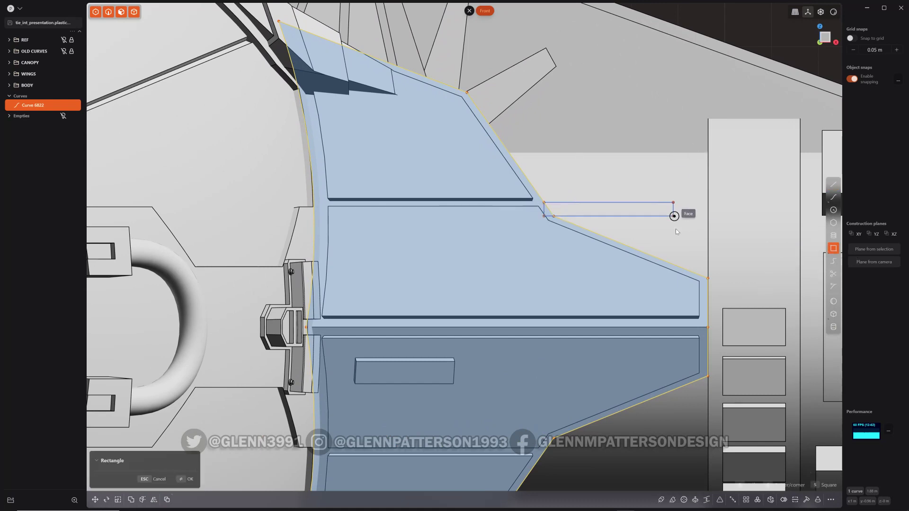
pyautogui.click(676, 265)
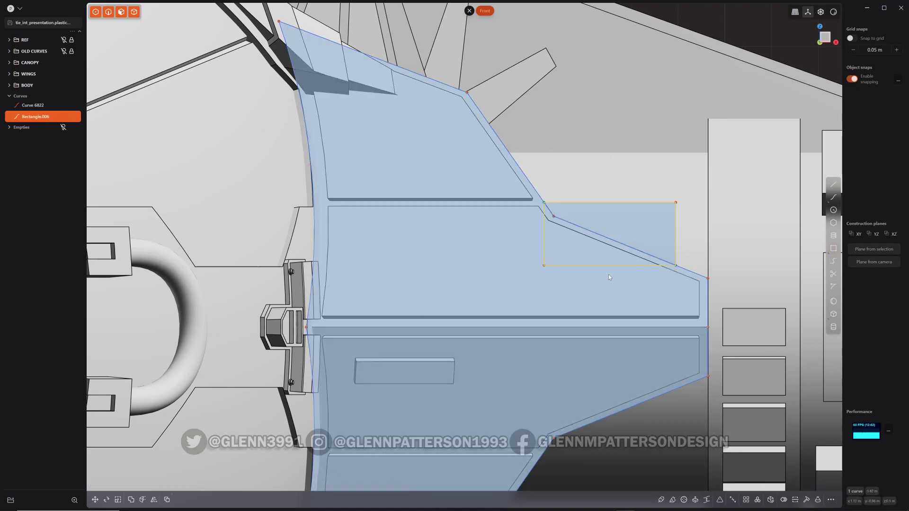
# Trim the rectangle's portion below the panel outline and the outline segments where they cross, leaving a profile along the panel's sloped edge.
pyautogui.press('t')
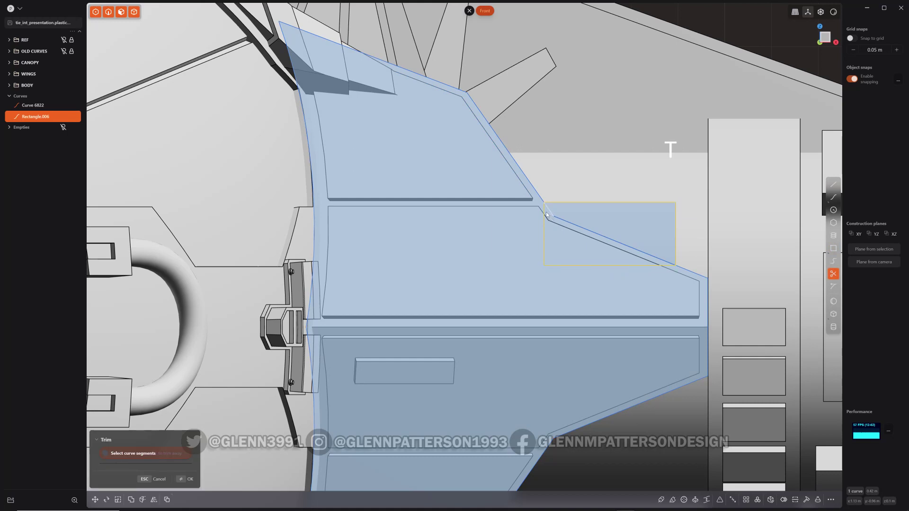
pyautogui.click(544, 214)
pyautogui.click(615, 267)
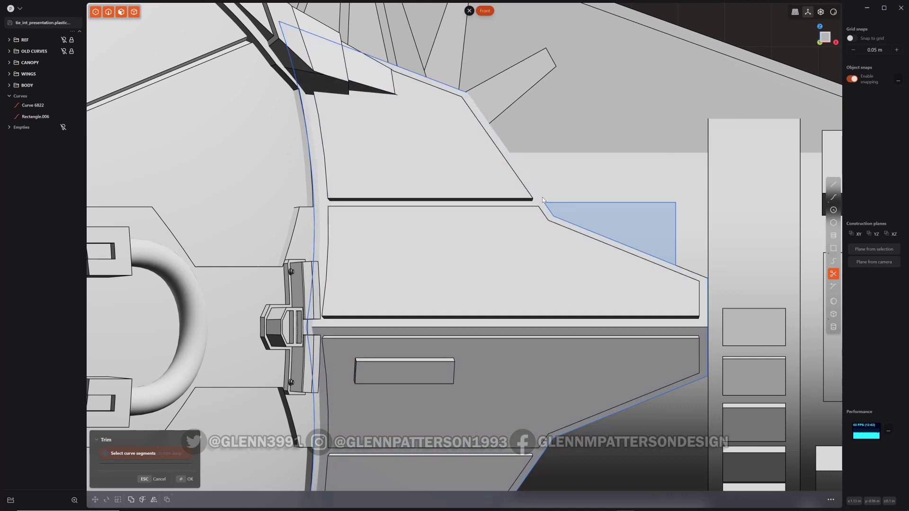
pyautogui.click(541, 197)
pyautogui.press('Escape')
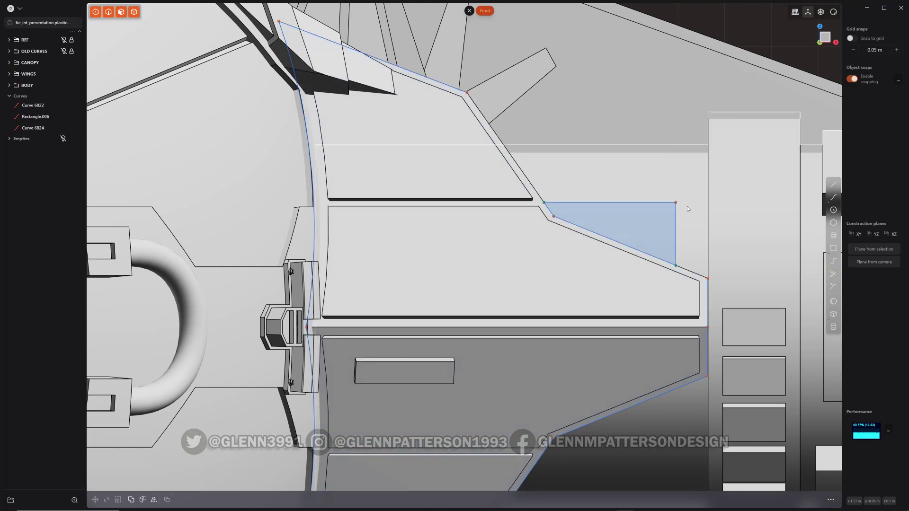
# Delete the leftover panel outline and join the remaining rectangle and sloped-edge curves into one closed profile.
pyautogui.click(447, 87)
pyautogui.press('x')
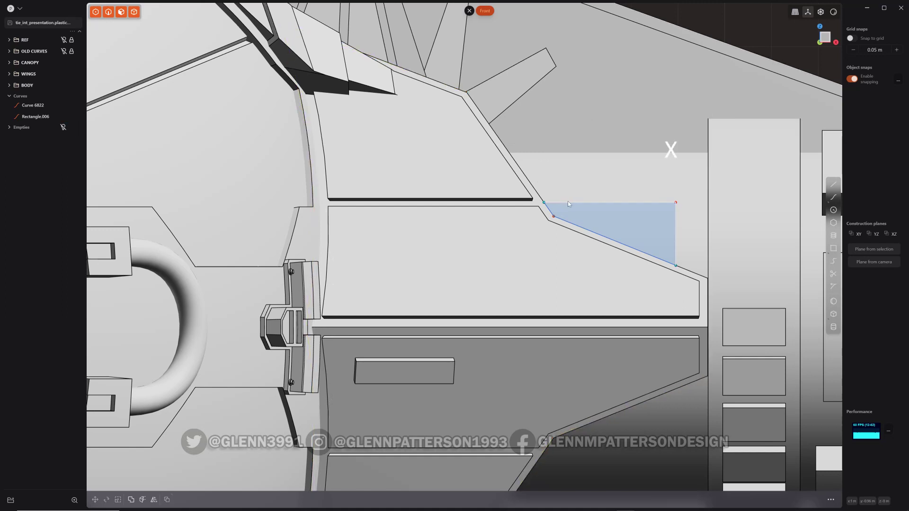
pyautogui.keyDown('alt'); pyautogui.click(572, 204); pyautogui.keyUp('alt')
pyautogui.press('j')
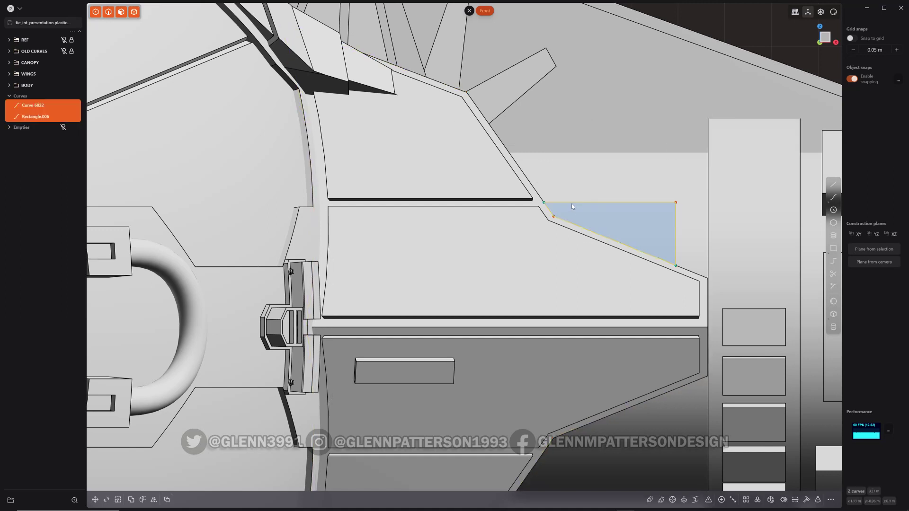
# Imprint the closed profile onto the cylindrical boom body beside the tapered panel.
pyautogui.moveTo(571, 205); pyautogui.dragTo(571, 243, button='middle')
pyautogui.scroll(-6, 570, 225)
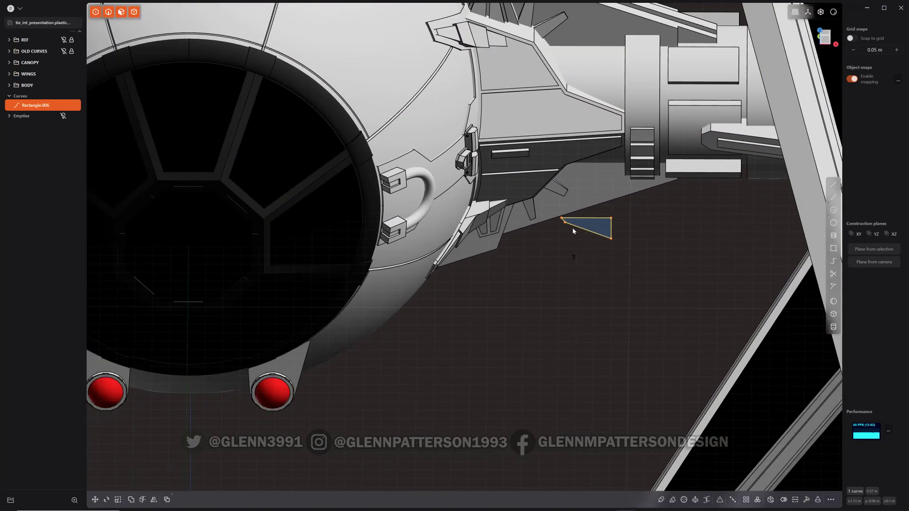
pyautogui.hotkey('shift', 'i')
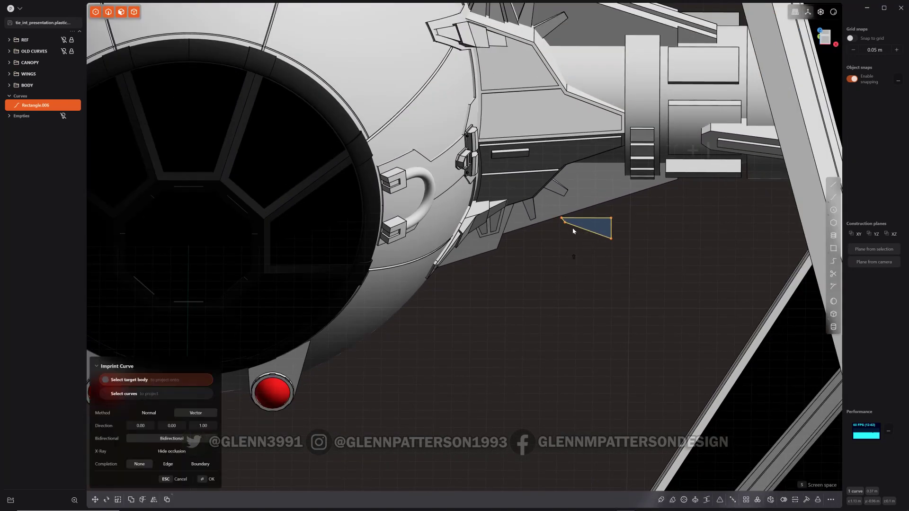
pyautogui.click(597, 73)
pyautogui.rightClick(596, 86)
# Try offsetting the imprinted boom face by distances of about 0.025 m and 0.008 m.
pyautogui.click(594, 92)
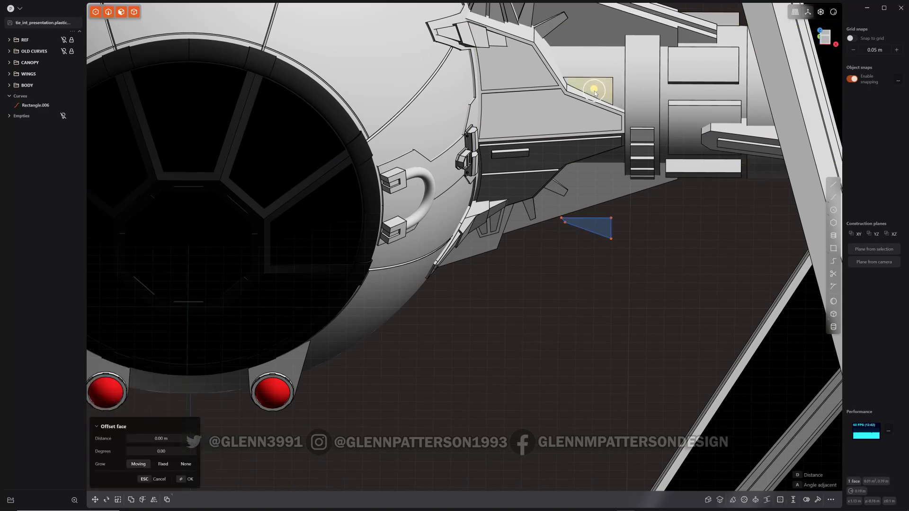
pyautogui.moveTo(590, 101); pyautogui.dragTo(609, 95, button='middle')
pyautogui.moveTo(595, 89); pyautogui.dragTo(598, 92)
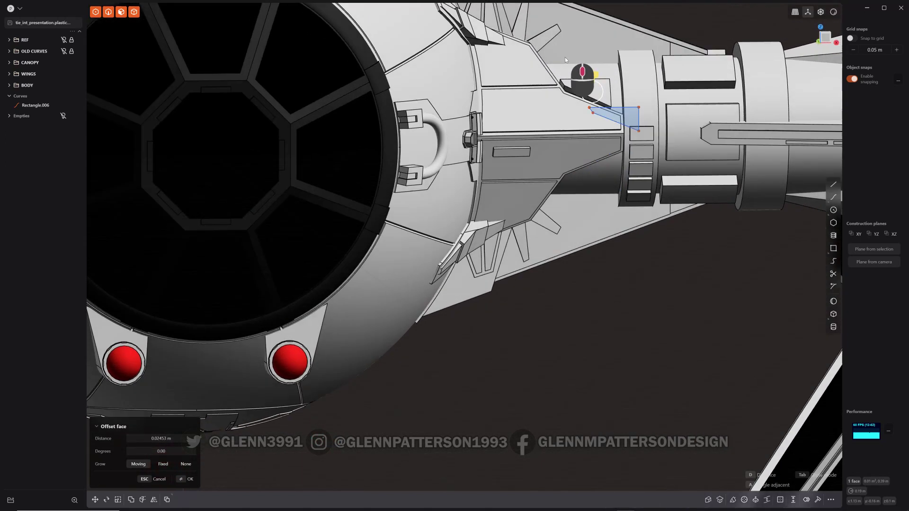
pyautogui.moveTo(564, 57); pyautogui.dragTo(584, 81, button='middle')
pyautogui.moveTo(597, 81); pyautogui.dragTo(595, 84)
pyautogui.keyDown('shift'); pyautogui.moveTo(503, 42); pyautogui.dragTo(448, 155, button='middle'); pyautogui.keyUp('shift')
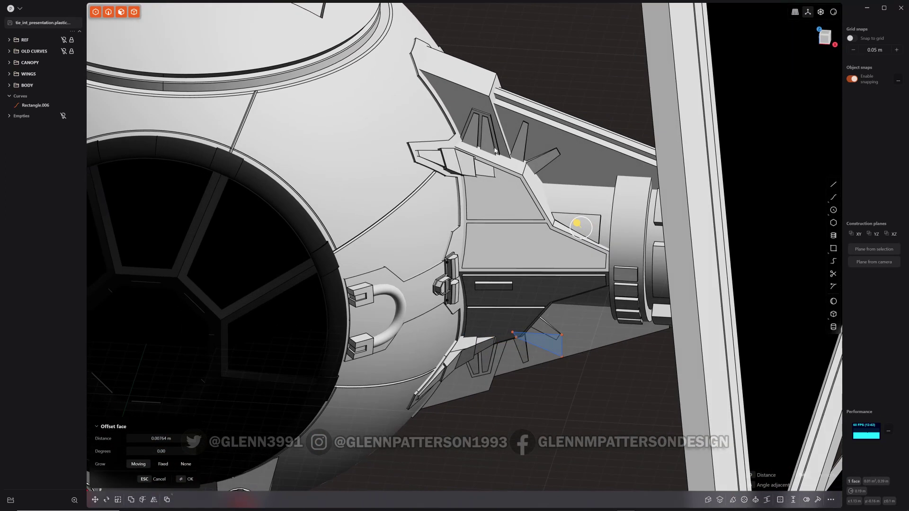
pyautogui.moveTo(516, 209); pyautogui.dragTo(539, 242, button='middle')
pyautogui.rightClick(539, 240)
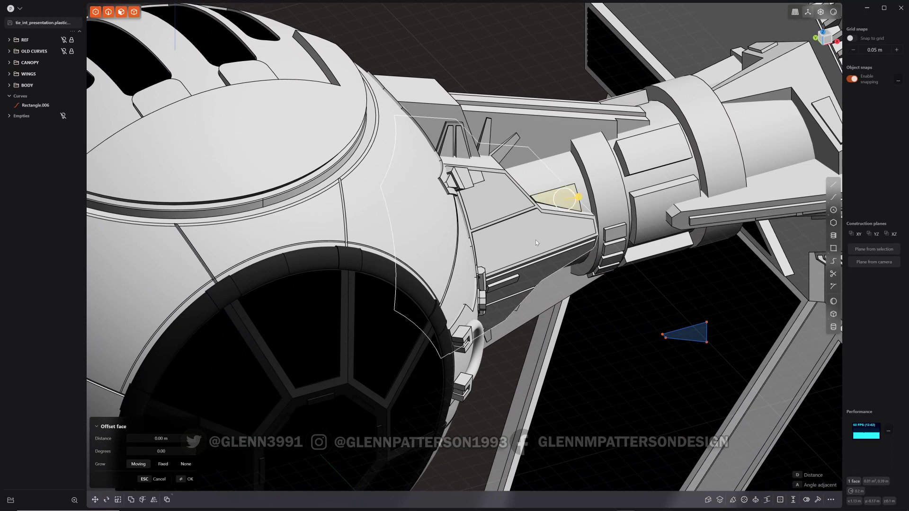
pyautogui.scroll(-5, 537, 243)
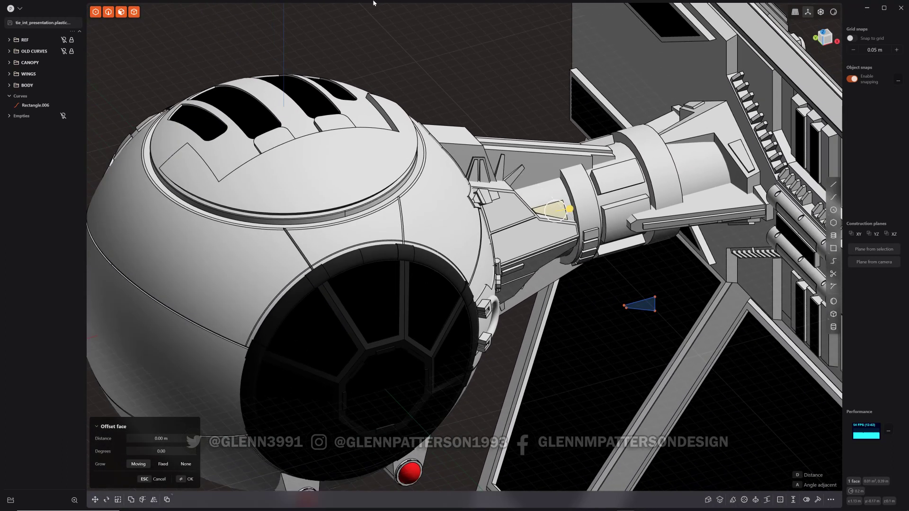